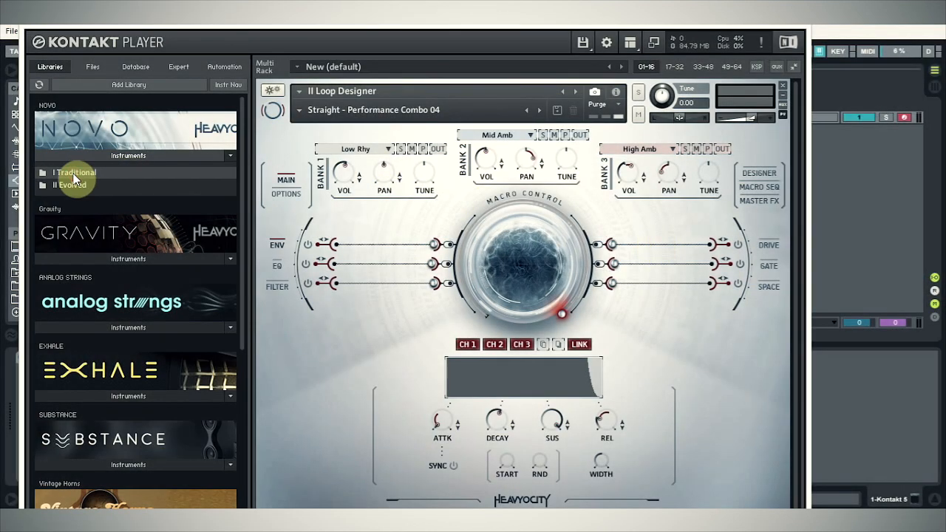
- Look through the NOVO library's Traditional instruments, and open its Evolved folder
{"action": "left_click", "coordinate": [73, 176]}
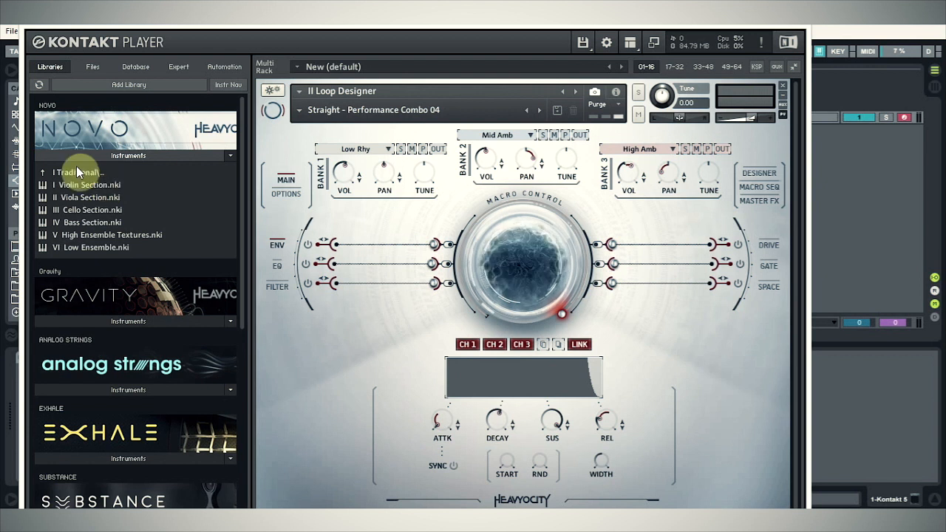
{"action": "left_click", "coordinate": [76, 170]}
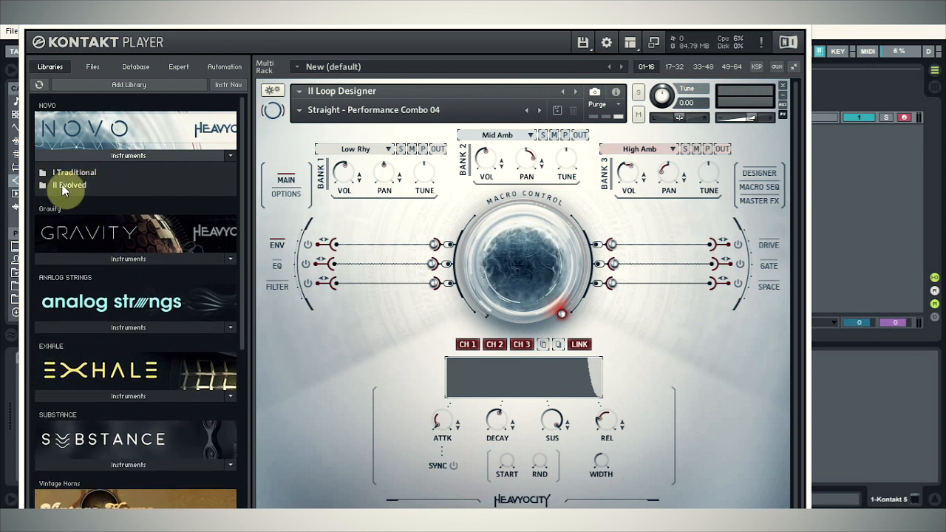
{"action": "left_click", "coordinate": [63, 185]}
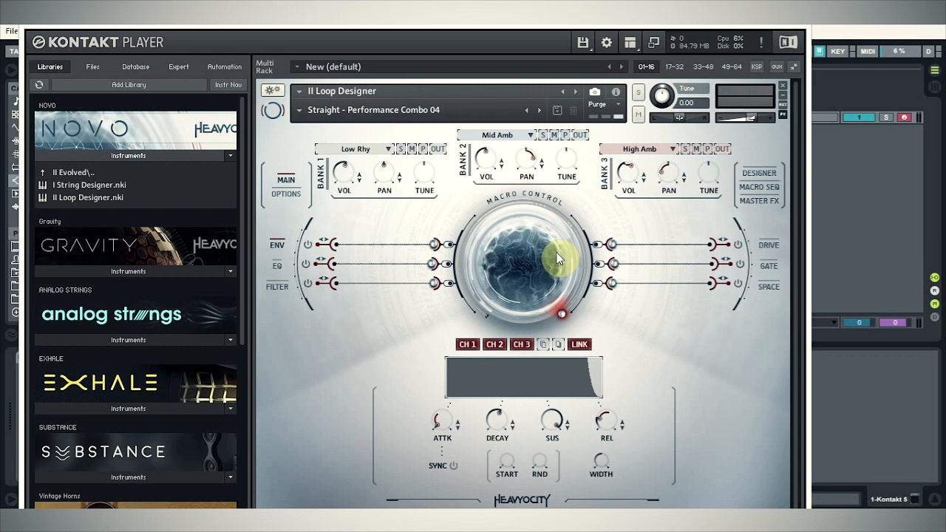
- On the Designer page, set Bank 2 to the Straight Mid Rhythmic loops and assign its C3 loop to designer key C1
{"action": "left_click", "coordinate": [762, 175]}
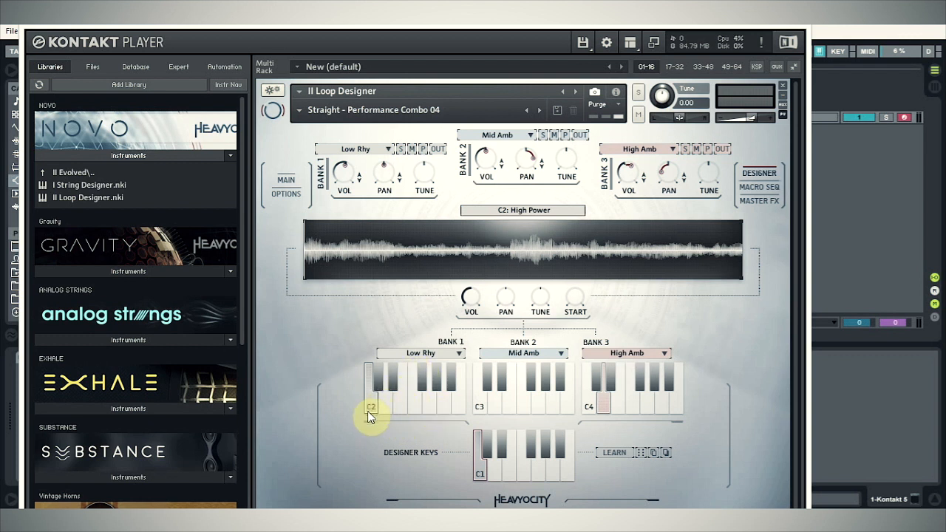
{"action": "left_click", "coordinate": [599, 411]}
{"action": "left_click", "coordinate": [596, 412]}
{"action": "left_click", "coordinate": [499, 394]}
{"action": "left_click", "coordinate": [560, 357]}
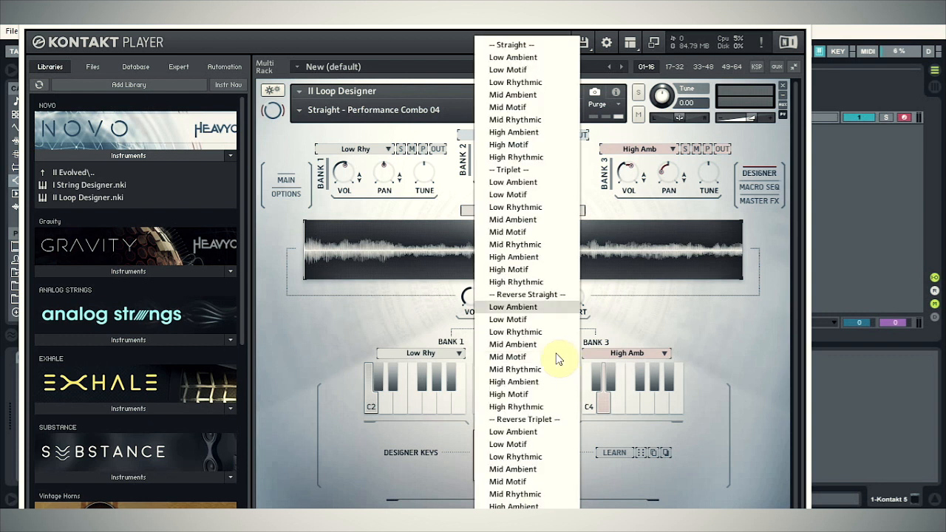
{"action": "left_click", "coordinate": [518, 124]}
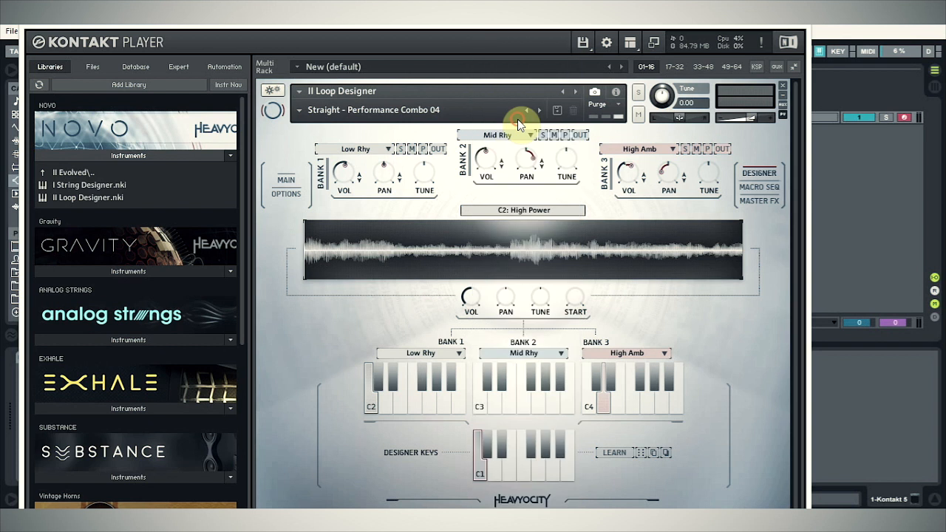
{"action": "left_click", "coordinate": [484, 400]}
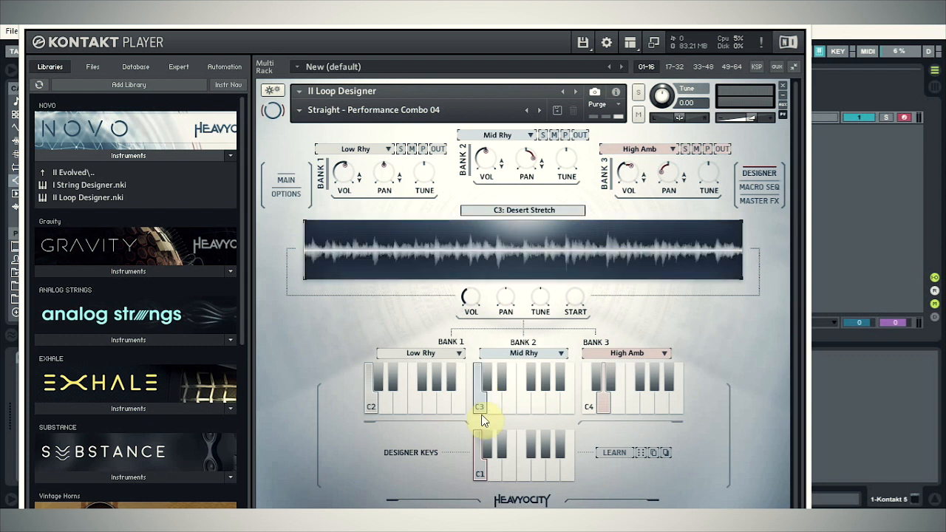
- Lower Bank 3's volume and assign the E2, F3 and G4 loops of the three banks to designer key C1
{"action": "left_click", "coordinate": [543, 135]}
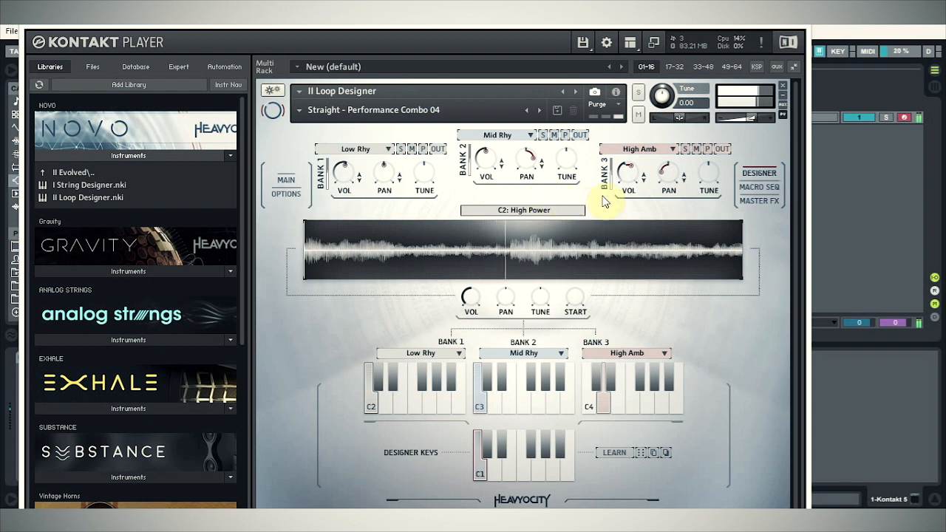
{"action": "left_click_drag", "start_coordinate": [625, 174], "coordinate": [622, 181]}
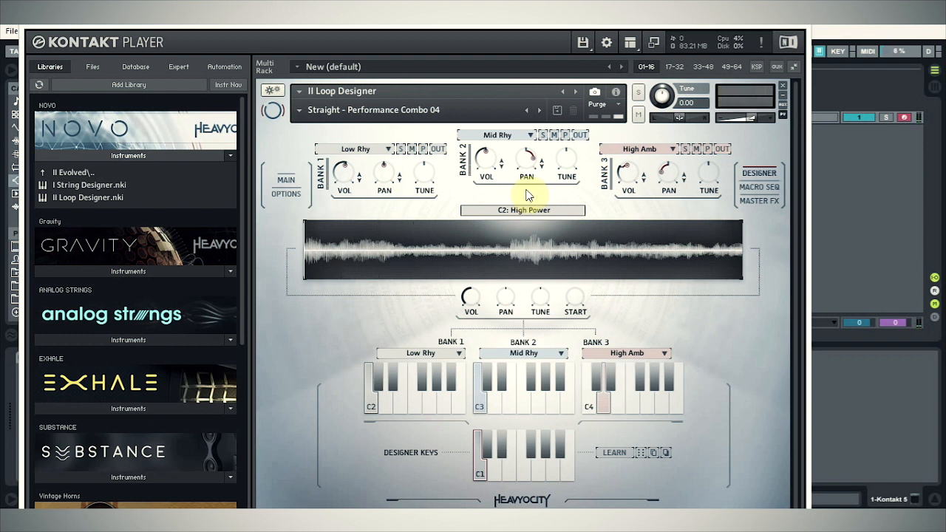
{"action": "left_click", "coordinate": [403, 408]}
{"action": "left_click", "coordinate": [520, 380]}
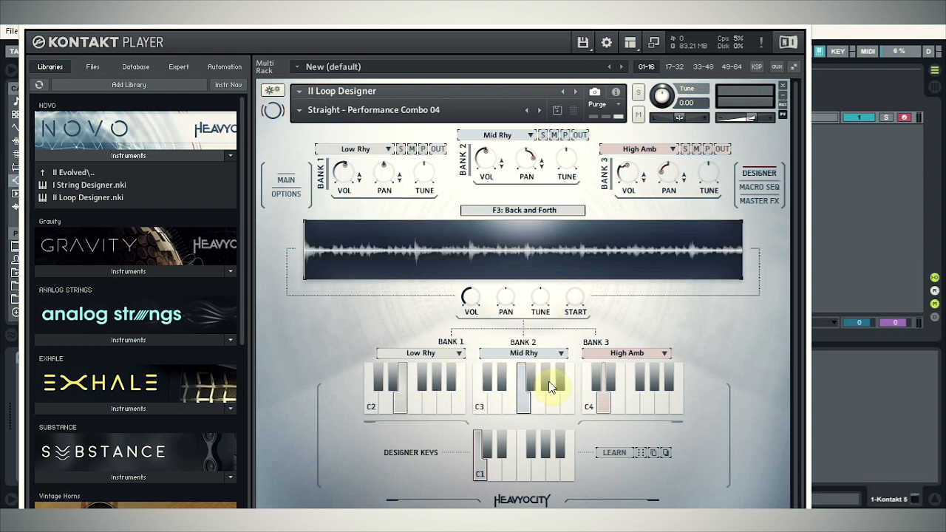
{"action": "left_click", "coordinate": [645, 403]}
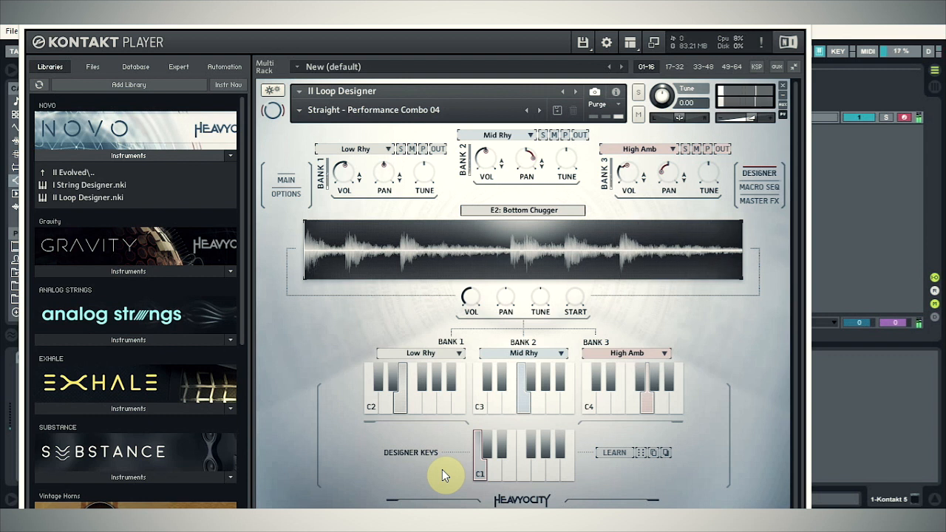
- Look through the Loop Designer's snapshot categories, including Straight and Straight Reverse, without loading a snapshot
{"action": "left_click", "coordinate": [299, 110]}
{"action": "mouse_move", "coordinate": [317, 123]}
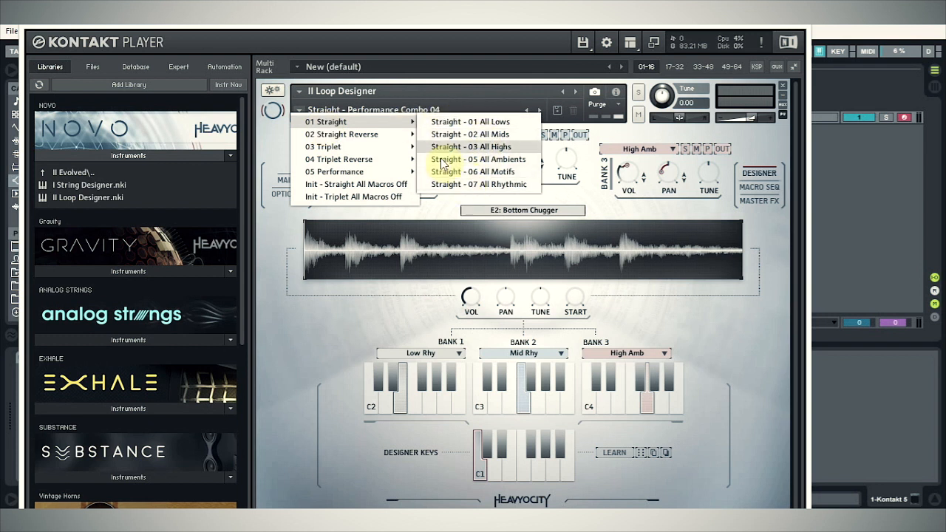
{"action": "mouse_move", "coordinate": [366, 137]}
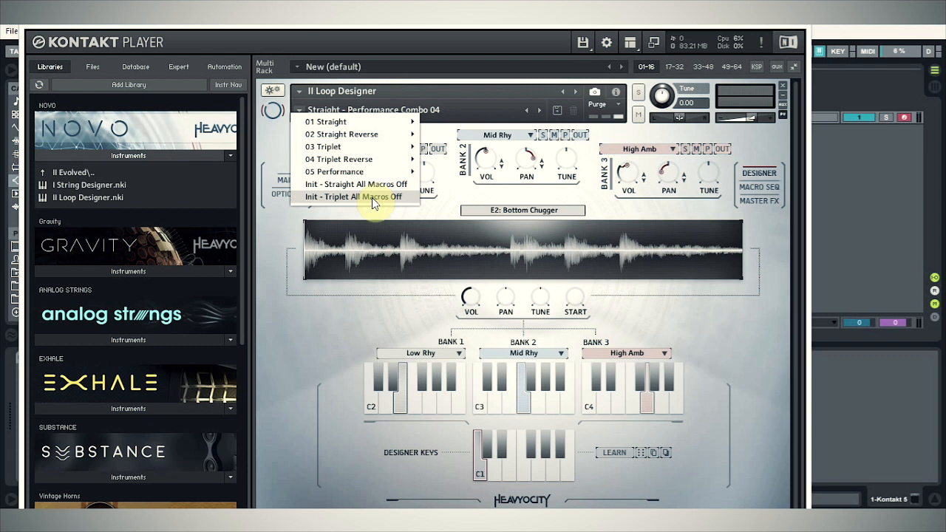
{"action": "left_click", "coordinate": [352, 299]}
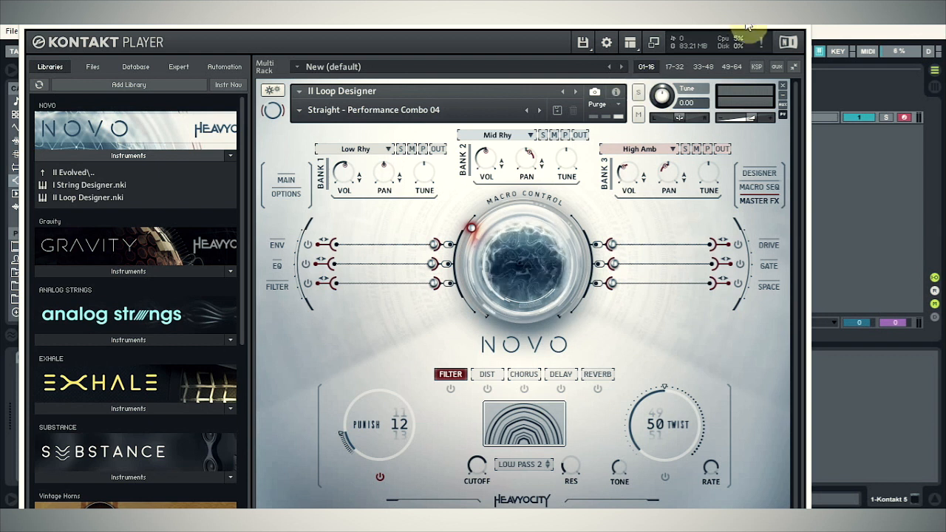
- Hide the Kontakt window and draw four consecutive one-bar notes rising from C1 to D#1 in the Kontakt 5 track's MIDI clip
{"action": "left_click", "coordinate": [801, 27]}
{"action": "left_click", "coordinate": [729, 119]}
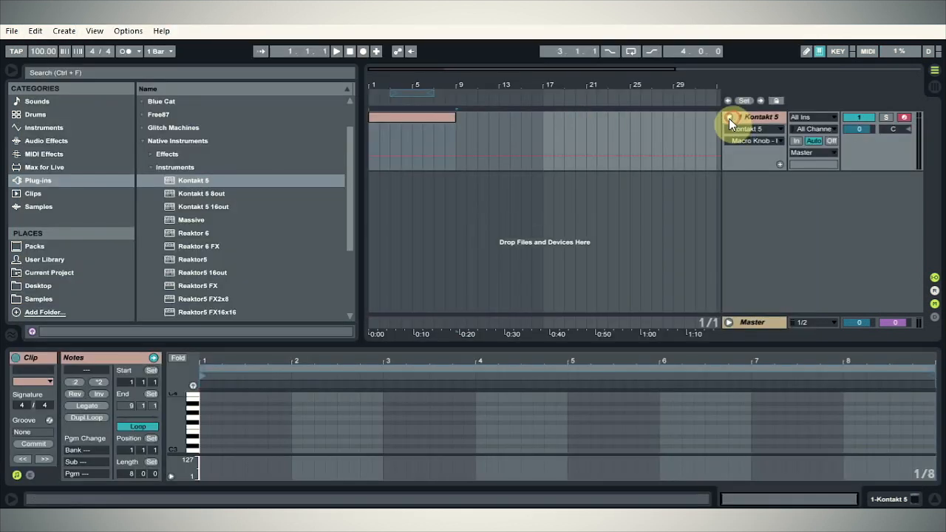
{"action": "double_click", "coordinate": [408, 115]}
{"action": "key", "text": "b"}
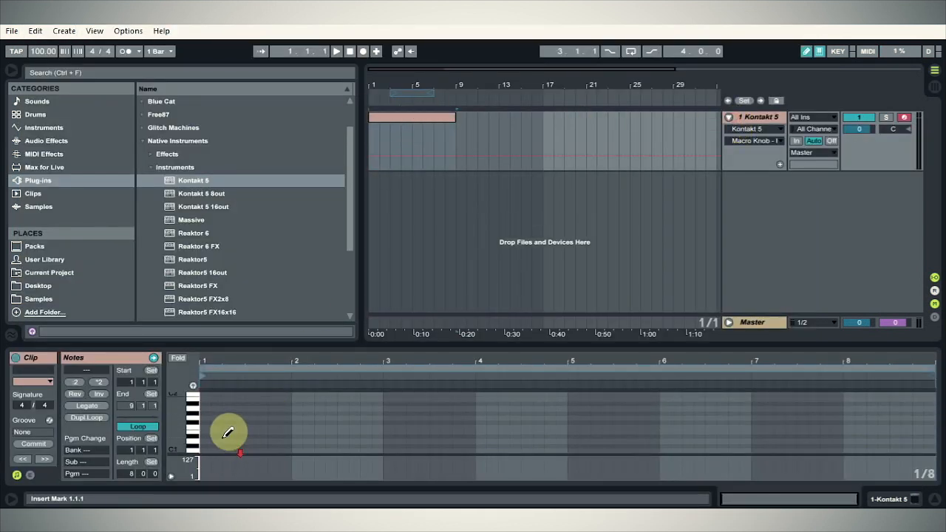
{"action": "left_click", "coordinate": [213, 448]}
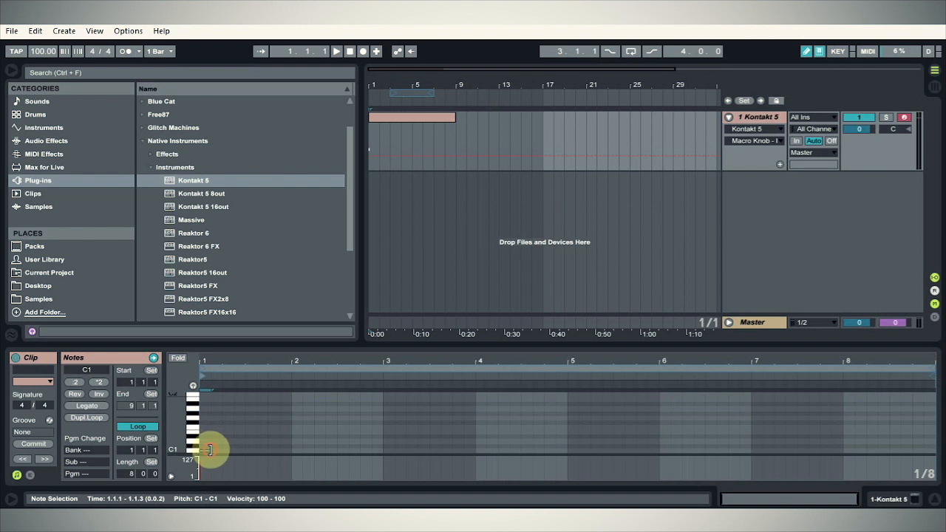
{"action": "left_click_drag", "start_coordinate": [210, 450], "coordinate": [543, 436]}
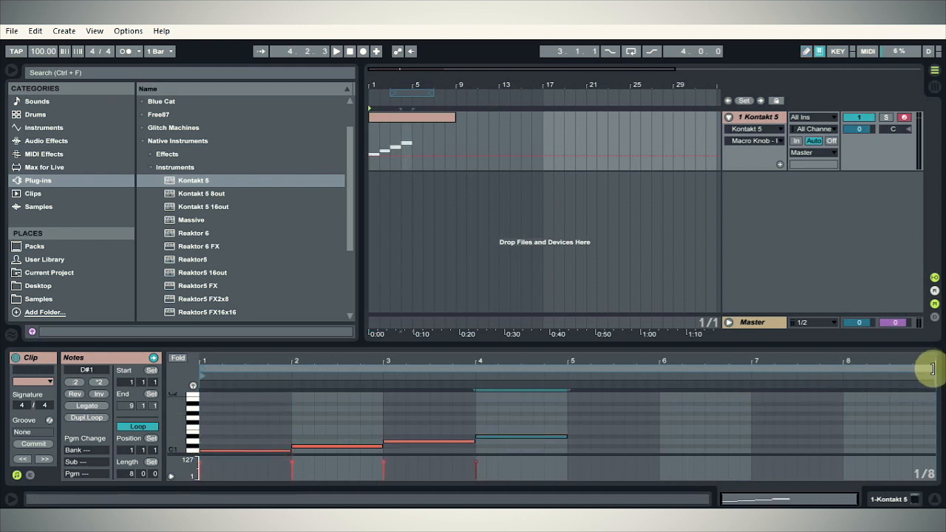
- Shorten the clip's loop to four bars and play the first four bars of the arrangement in a loop
{"action": "left_click_drag", "start_coordinate": [933, 369], "coordinate": [585, 423]}
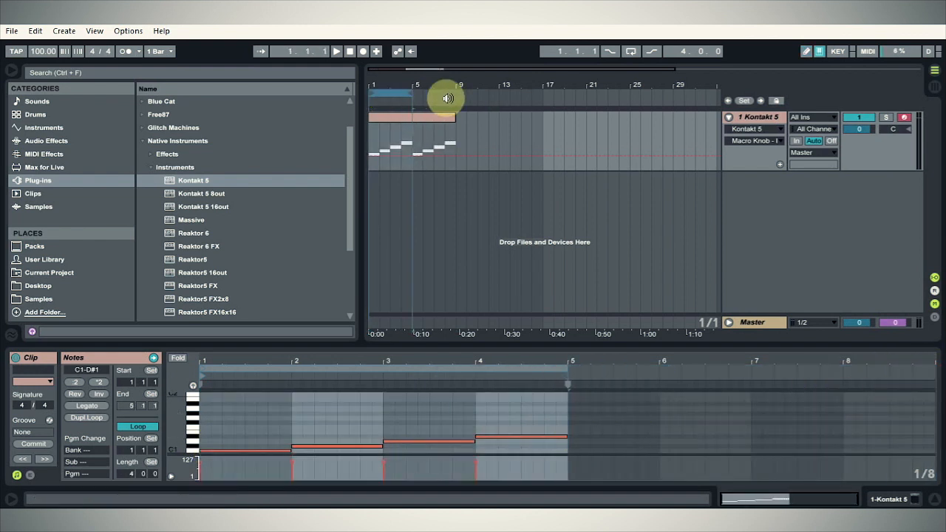
{"action": "key", "text": "ctrl+l"}
{"action": "key", "text": "space"}
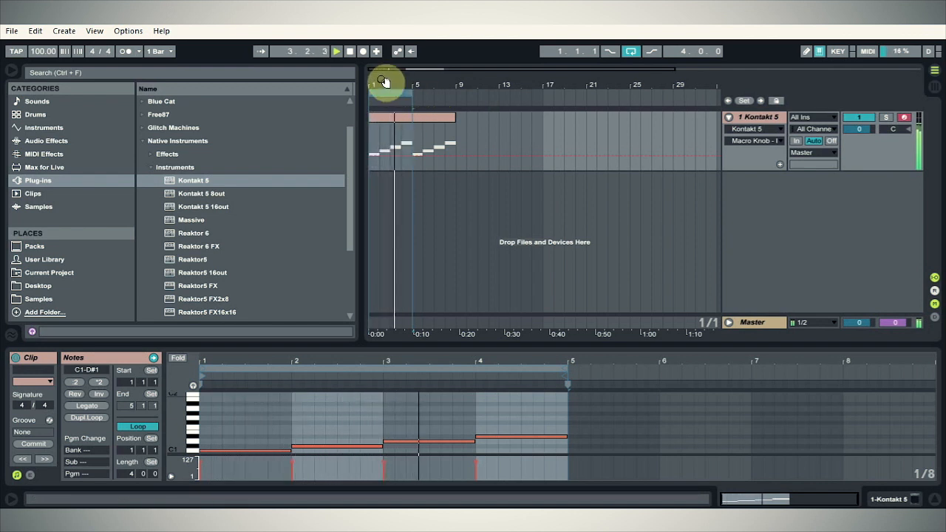
{"action": "left_click_drag", "start_coordinate": [383, 80], "coordinate": [479, 309]}
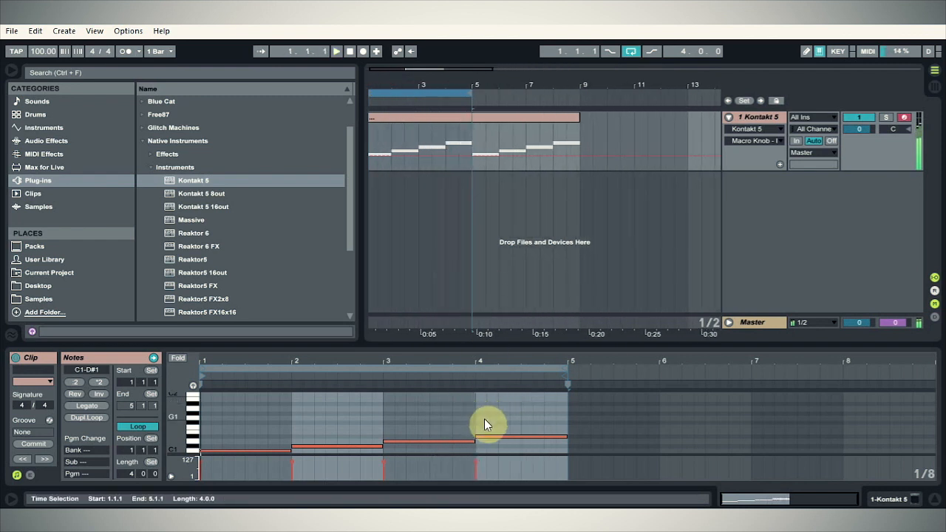
- Try a short A0 note at the start of the clip and play the loop to audition it
{"action": "key", "text": "ctrl+a"}
{"action": "scroll", "coordinate": [342, 421], "scroll_direction": "down", "scroll_amount": 3}
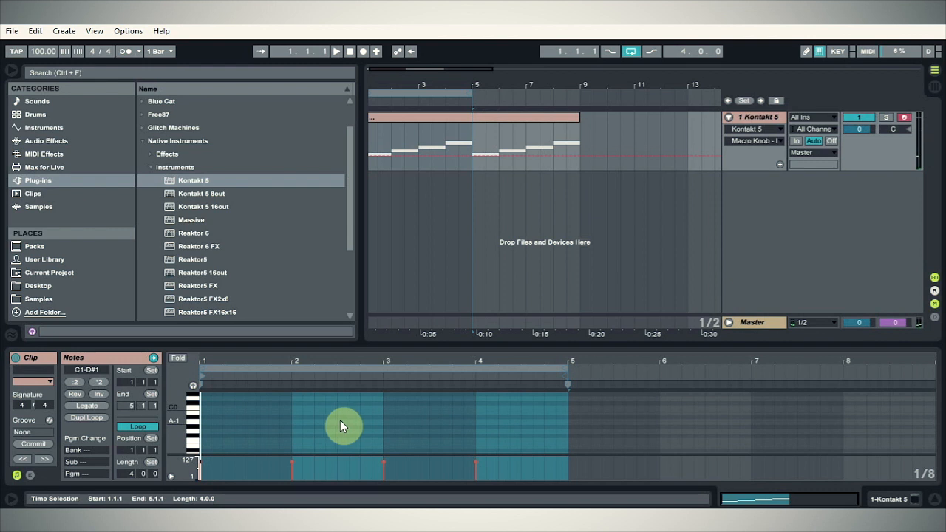
{"action": "scroll", "coordinate": [332, 426], "scroll_direction": "down", "scroll_amount": 2}
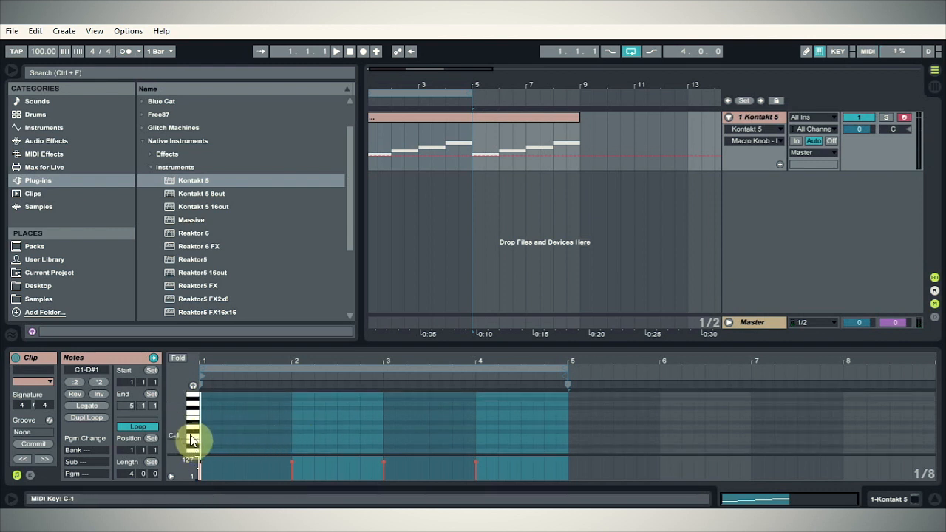
{"action": "scroll", "coordinate": [193, 436], "scroll_direction": "up", "scroll_amount": 4}
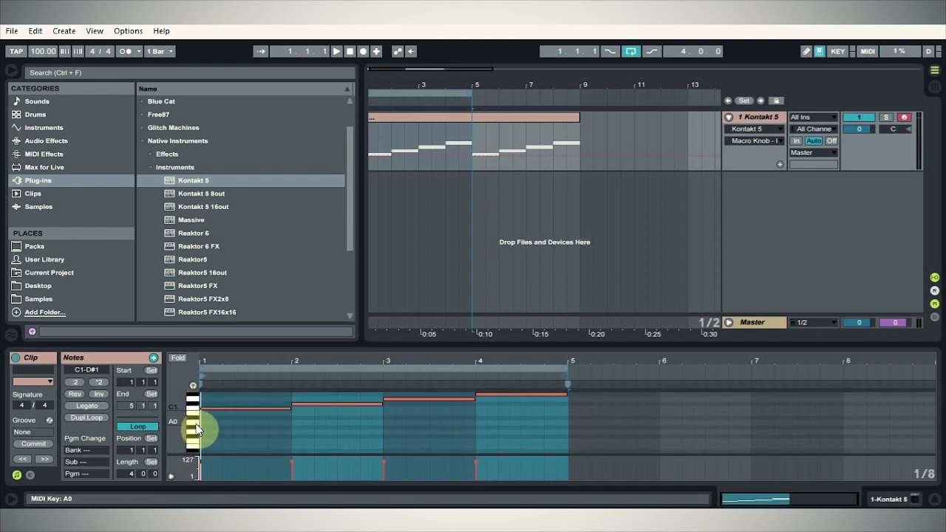
{"action": "key", "text": "b"}
{"action": "left_click", "coordinate": [211, 419]}
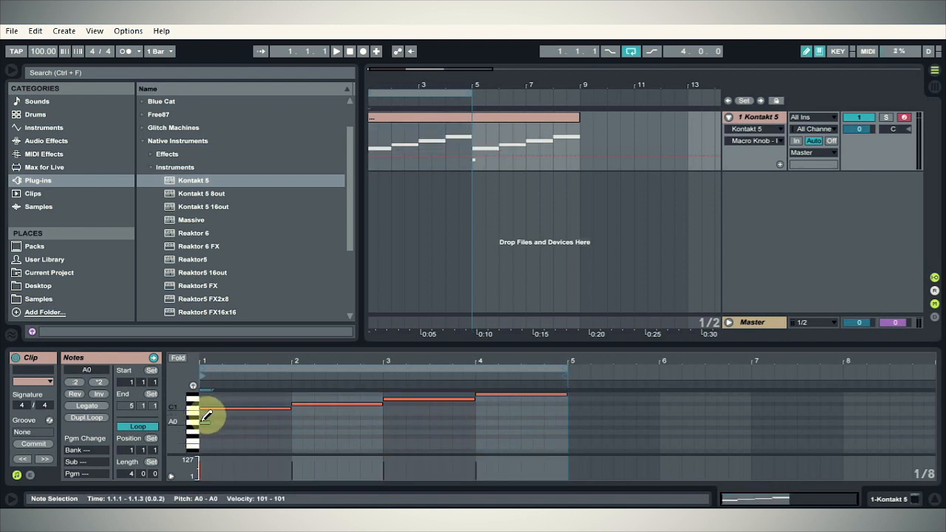
{"action": "key", "text": "space"}
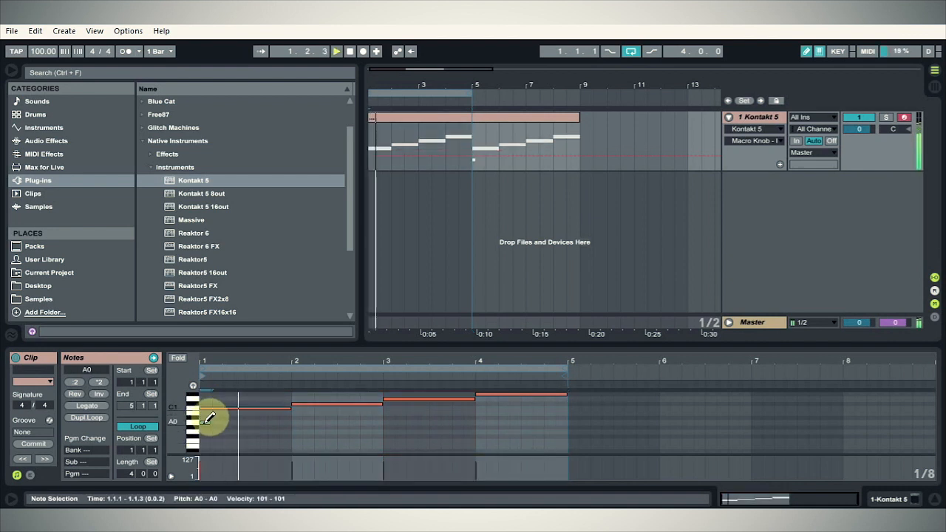
{"action": "key", "text": "space"}
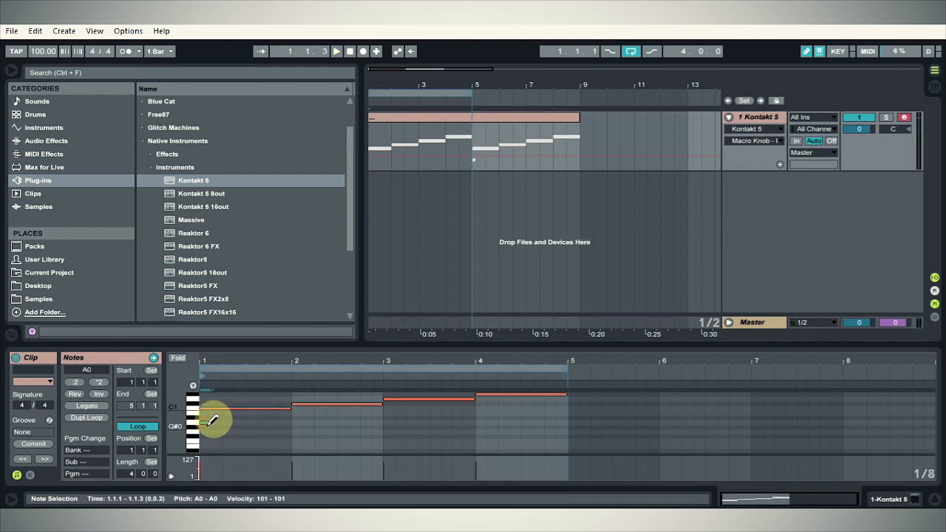
- Try short A#0, A0 and B0 notes at the clip's start, auditioning the loop with them
{"action": "left_click", "coordinate": [211, 420]}
{"action": "key", "text": "space"}
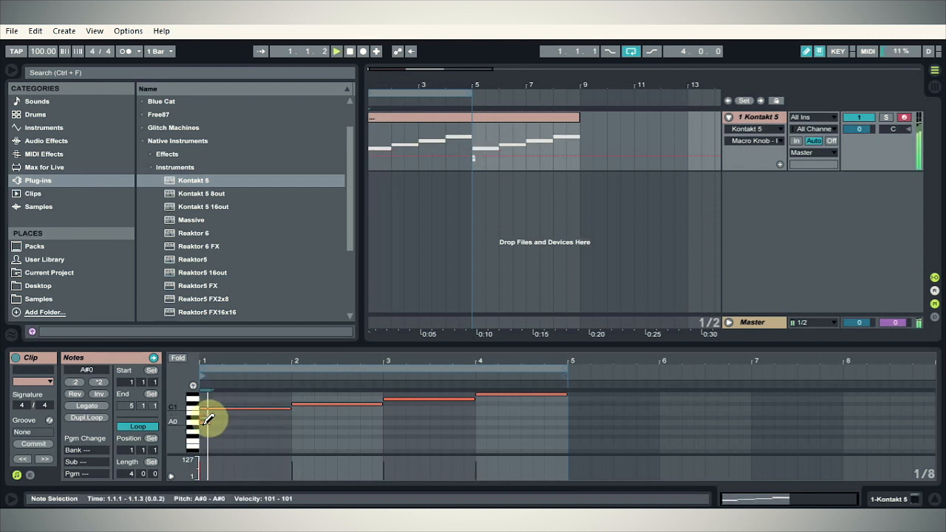
{"action": "left_click", "coordinate": [210, 419]}
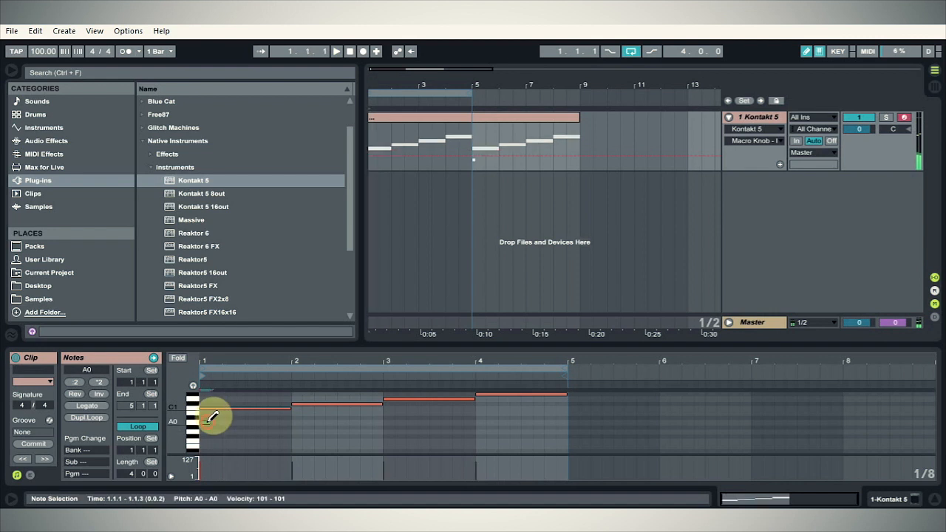
{"action": "left_click", "coordinate": [213, 417]}
{"action": "key", "text": "space"}
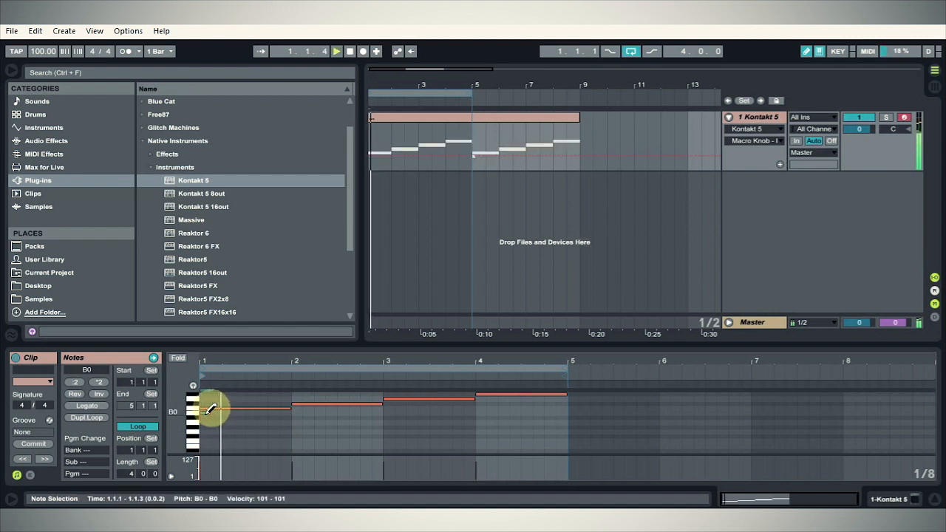
- Try a short C-1 note at the clip's start and audition the four-bar loop with it
{"action": "scroll", "coordinate": [215, 422], "scroll_direction": "down", "scroll_amount": 4}
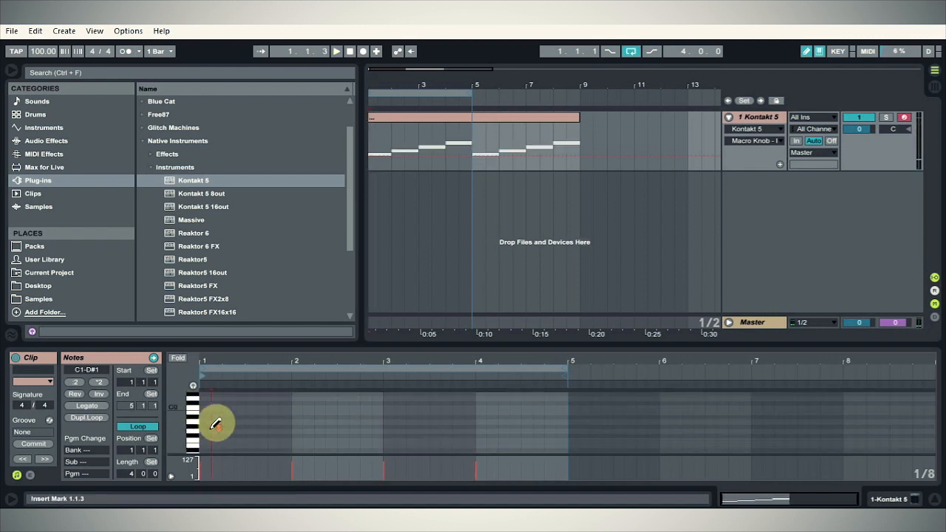
{"action": "scroll", "coordinate": [216, 428], "scroll_direction": "down", "scroll_amount": 1}
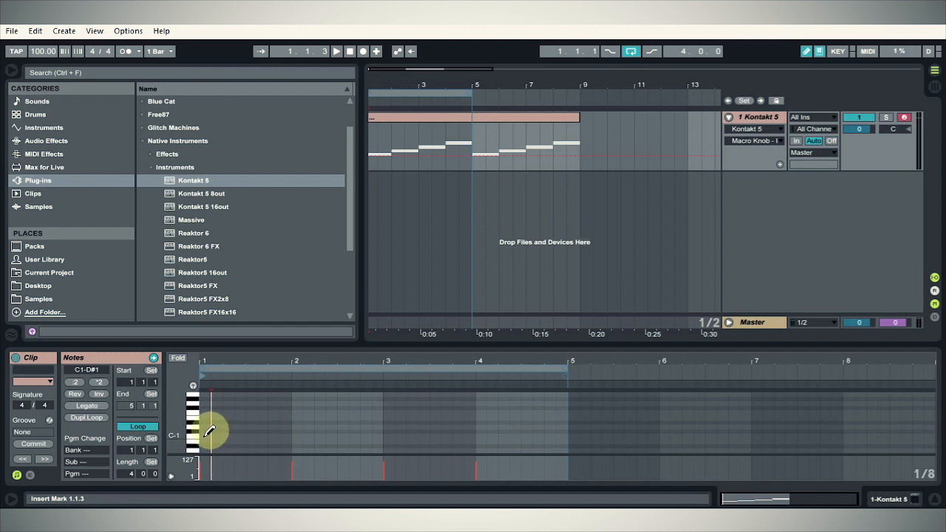
{"action": "left_click", "coordinate": [210, 433]}
{"action": "key", "text": "space"}
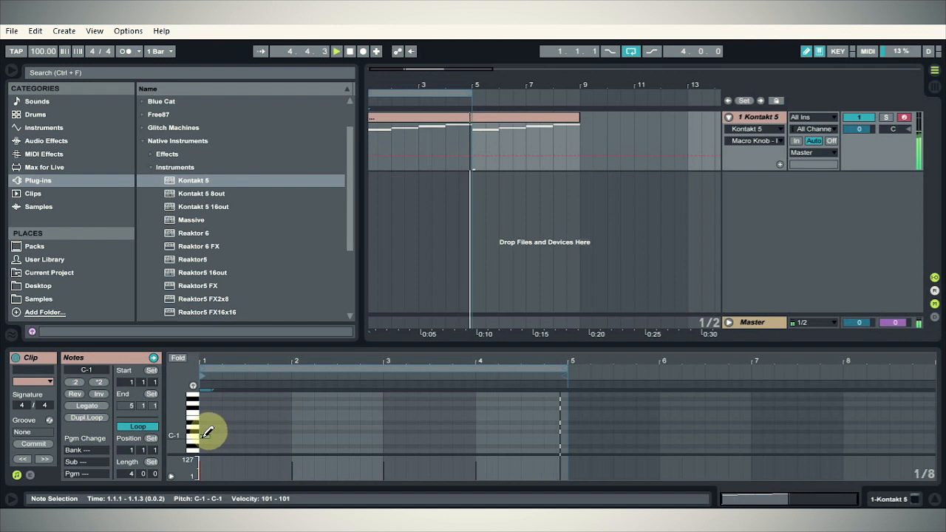
{"action": "key", "text": "space"}
- Draw a short C0 note at the start of the clip
{"action": "scroll", "coordinate": [215, 425], "scroll_direction": "up", "scroll_amount": 2}
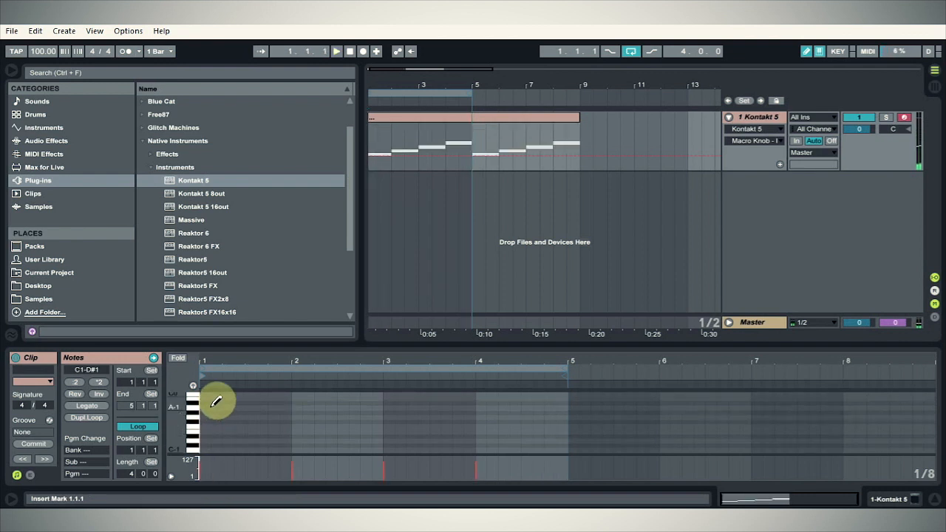
{"action": "scroll", "coordinate": [220, 411], "scroll_direction": "down", "scroll_amount": 2}
{"action": "left_click", "coordinate": [210, 419]}
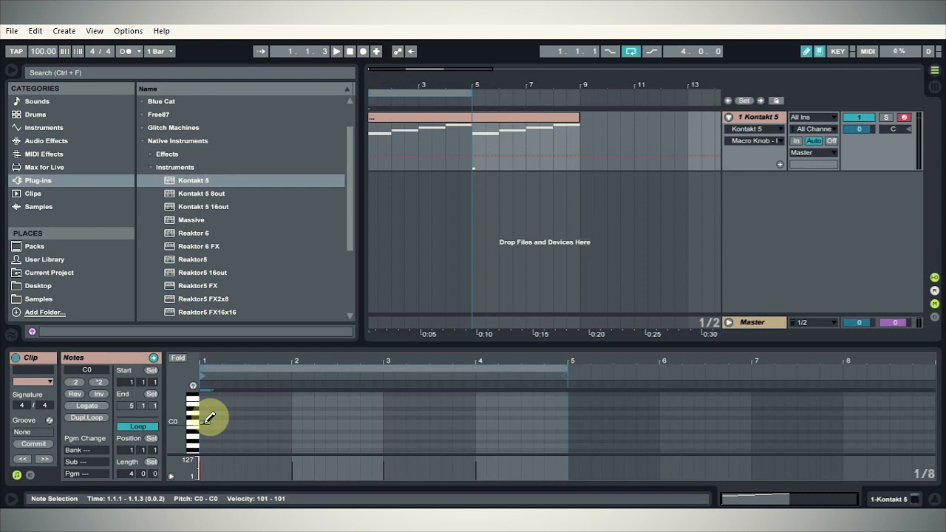
- Add short E0, D0 and A-1 notes at the starts of bars 2, 3 and 4, and audition the loop
{"action": "key", "text": "space"}
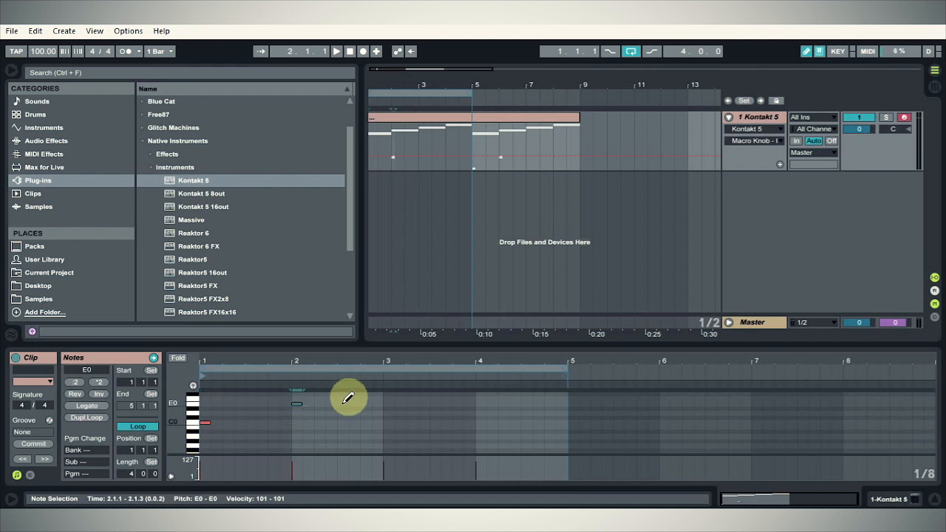
{"action": "left_click", "coordinate": [391, 413]}
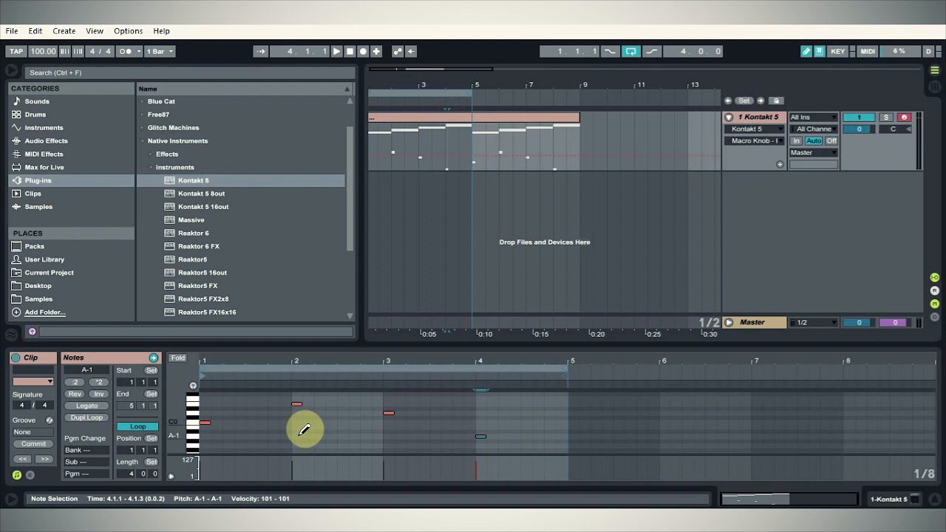
{"action": "key", "text": "space"}
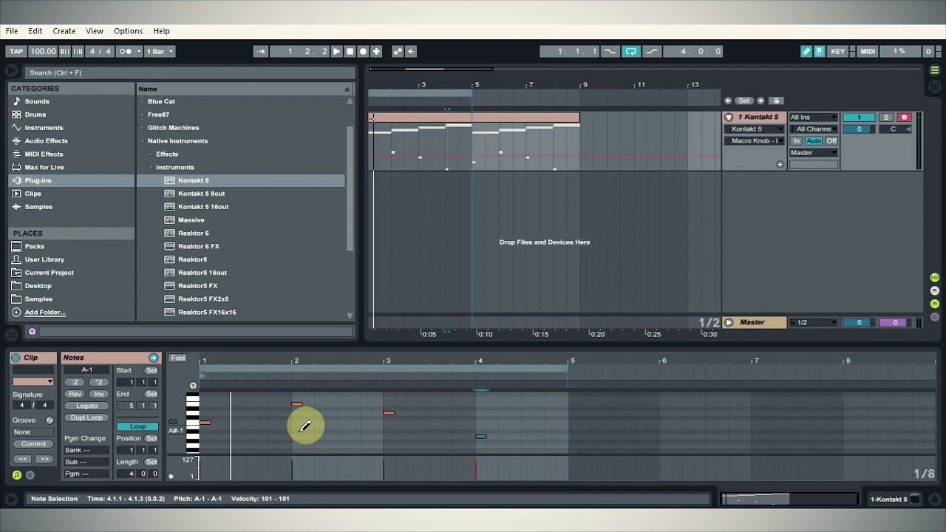
- Enlarge the note editor and move the four long notes up one octave to C2 through D#2
{"action": "scroll", "coordinate": [302, 418], "scroll_direction": "up", "scroll_amount": 5}
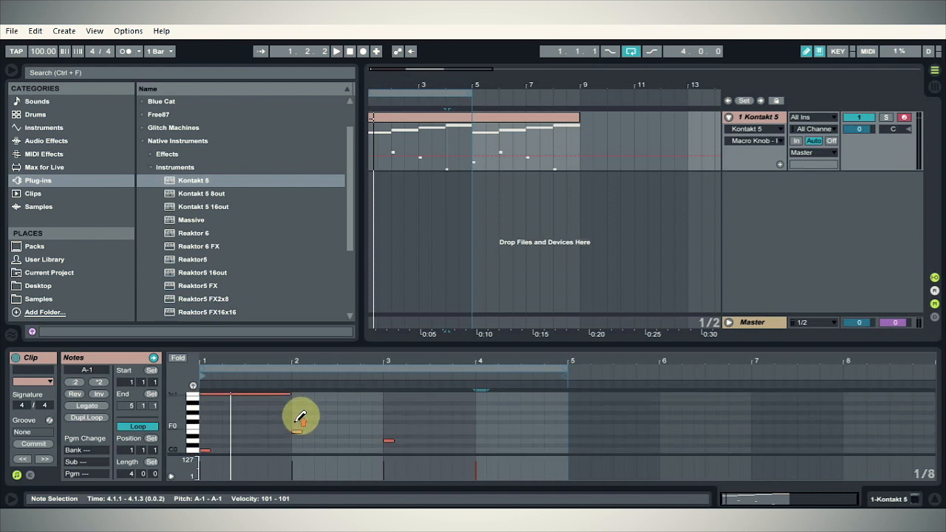
{"action": "scroll", "coordinate": [303, 420], "scroll_direction": "down", "scroll_amount": 2}
{"action": "left_click_drag", "start_coordinate": [311, 346], "coordinate": [313, 214]}
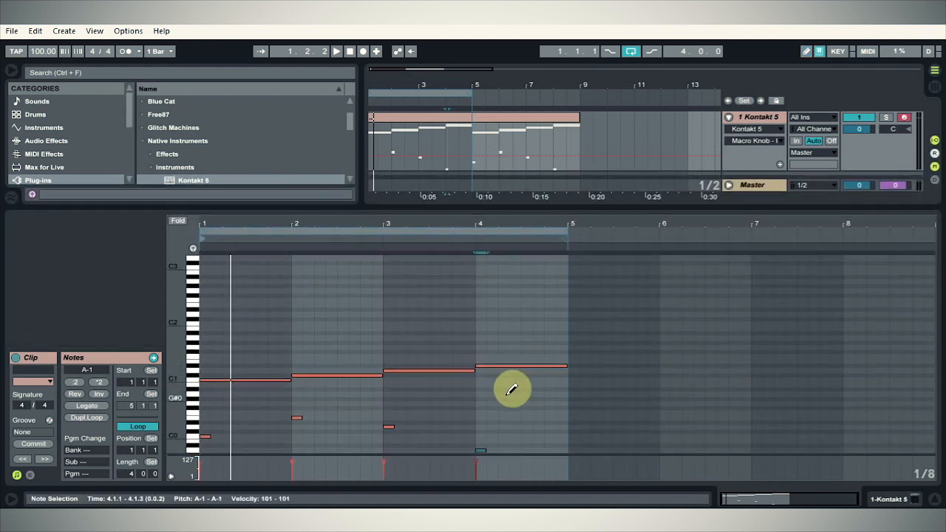
{"action": "key", "text": "space"}
{"action": "left_click_drag", "start_coordinate": [545, 443], "coordinate": [212, 360]}
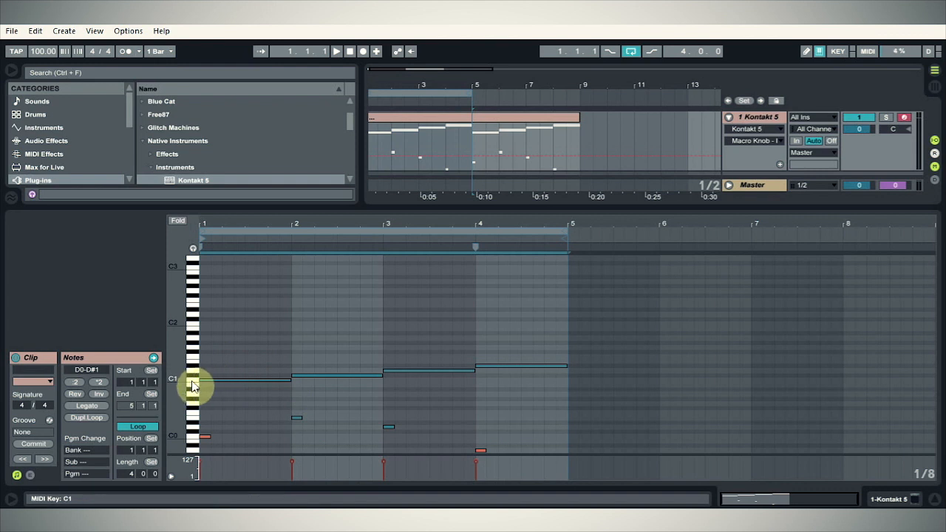
{"action": "left_click_drag", "start_coordinate": [232, 379], "coordinate": [232, 323]}
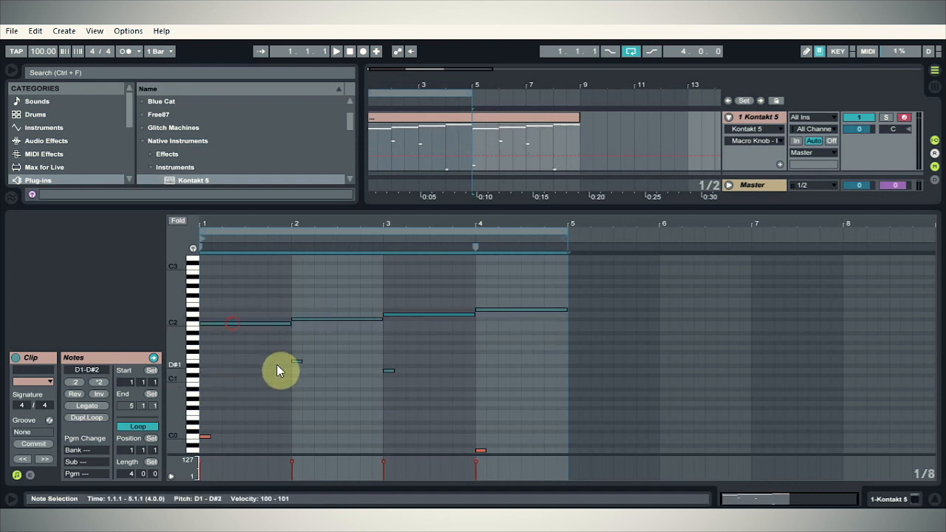
- Delete the short trigger notes at the starts of bars 2, 3 and 4, and audition the loop
{"action": "left_click_drag", "start_coordinate": [270, 354], "coordinate": [506, 454]}
{"action": "key", "text": "Delete"}
{"action": "key", "text": "space"}
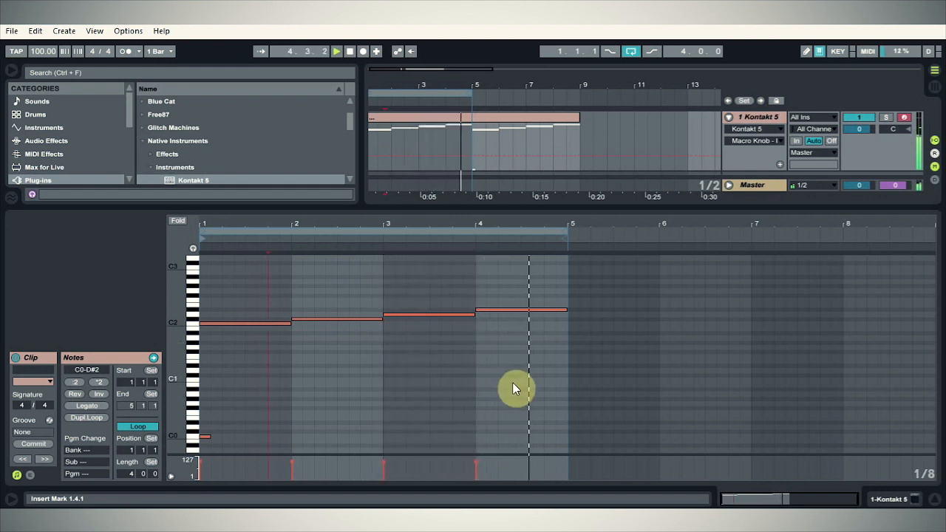
{"action": "key", "text": "space"}
- Add one-bar copies of the long notes at D3 in bar 1 and C4 in bar 3, auditioning the loop after each
{"action": "scroll", "coordinate": [517, 382], "scroll_direction": "up", "scroll_amount": 3}
{"action": "left_click_drag", "start_coordinate": [510, 337], "coordinate": [223, 297]}
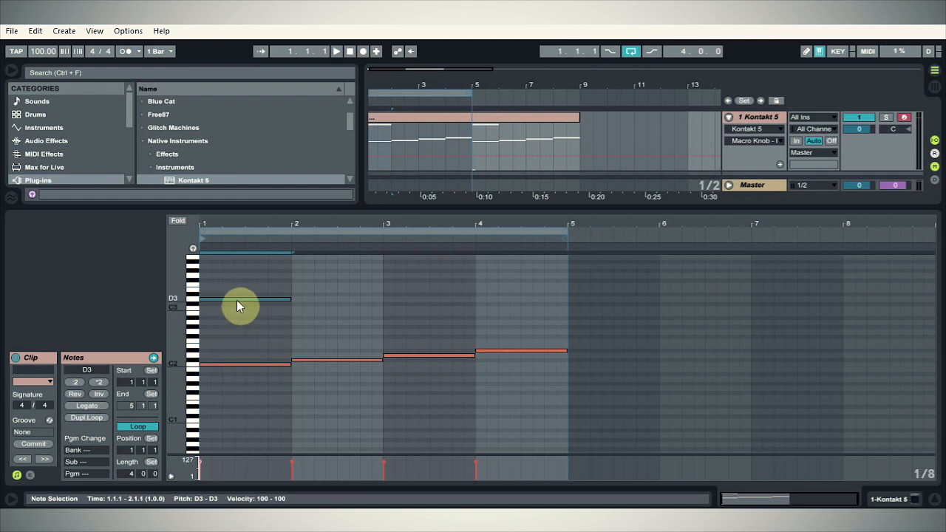
{"action": "key", "text": "space"}
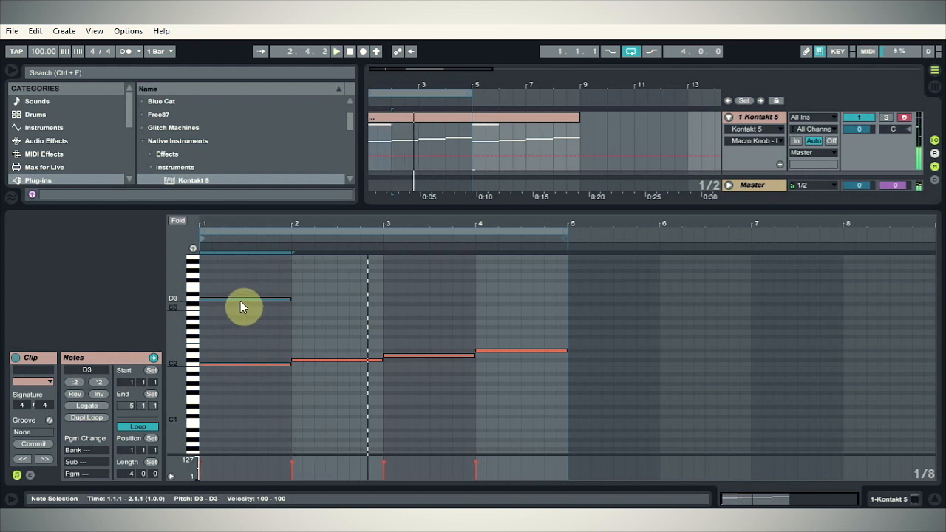
{"action": "left_click_drag", "start_coordinate": [240, 301], "coordinate": [427, 284]}
{"action": "key", "text": "space"}
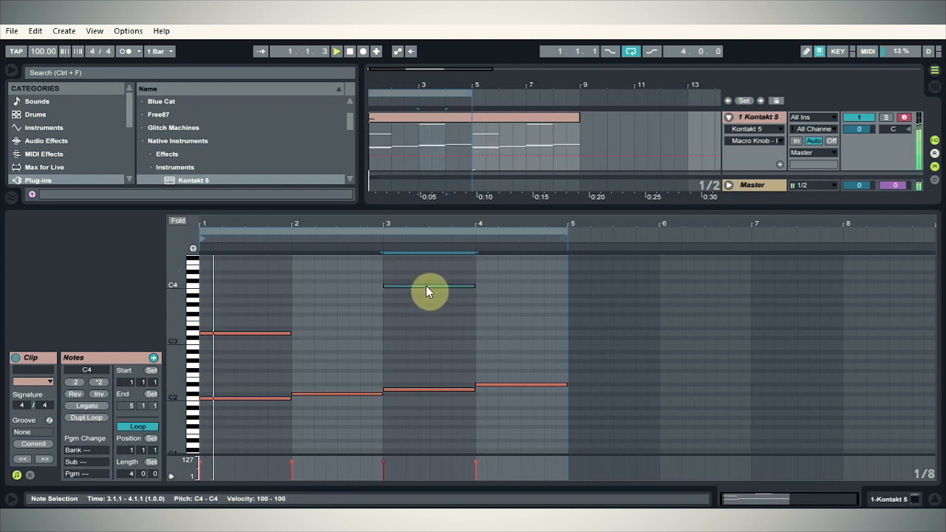